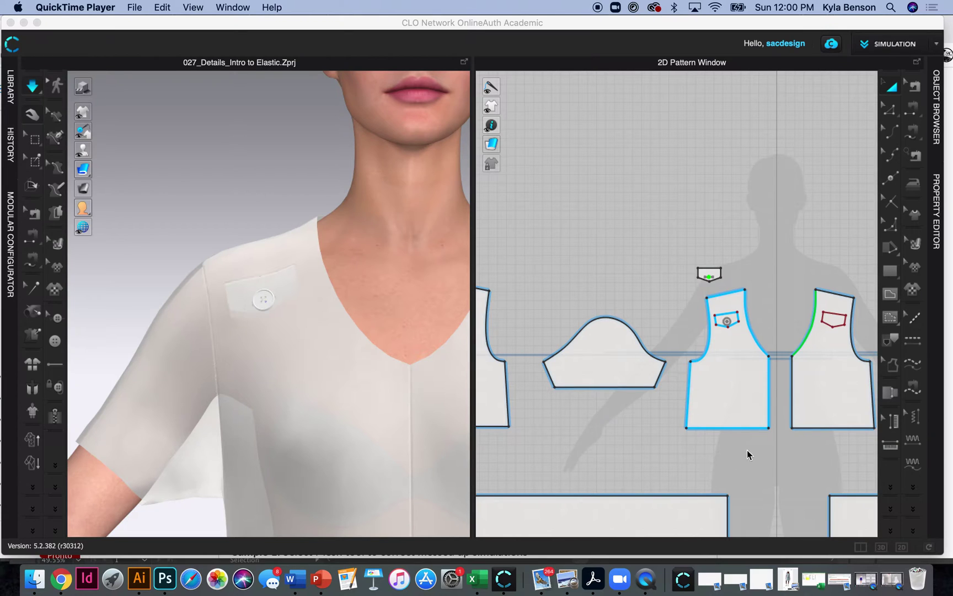
# - Show the seams, check the centre-front seam length of 7.967, and save the project
pyautogui.click(914, 89)
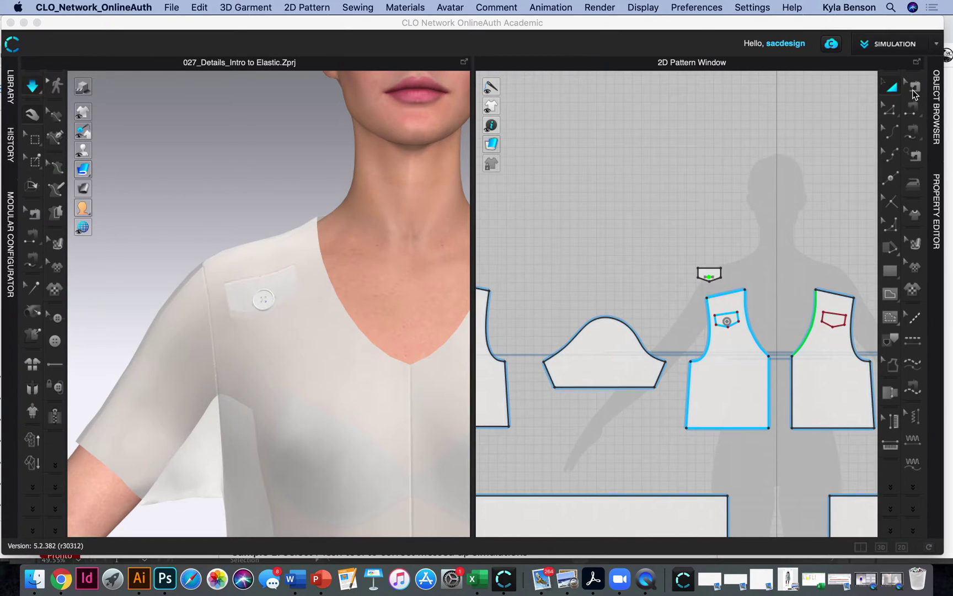
pyautogui.click(769, 372)
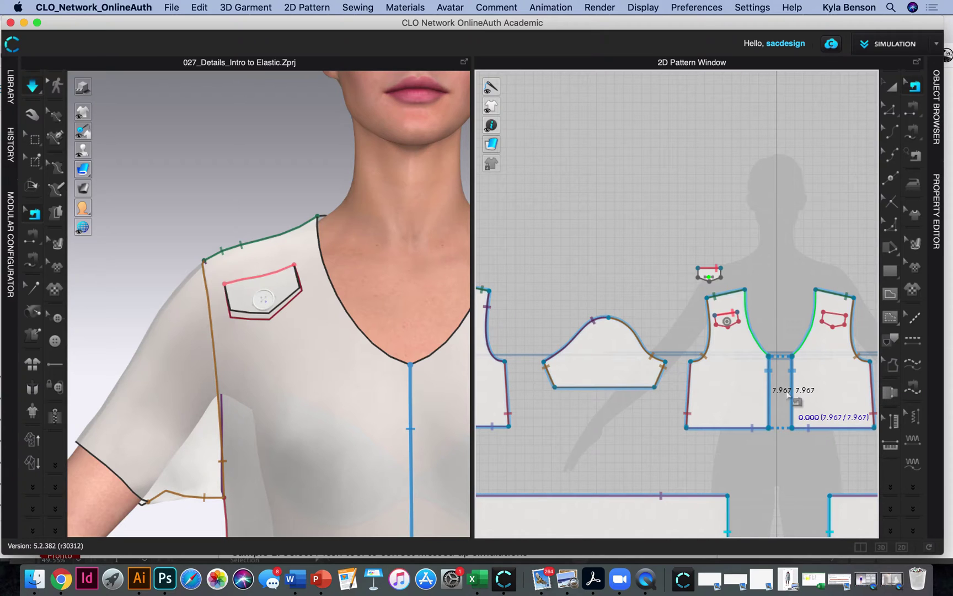
pyautogui.press('super+s')
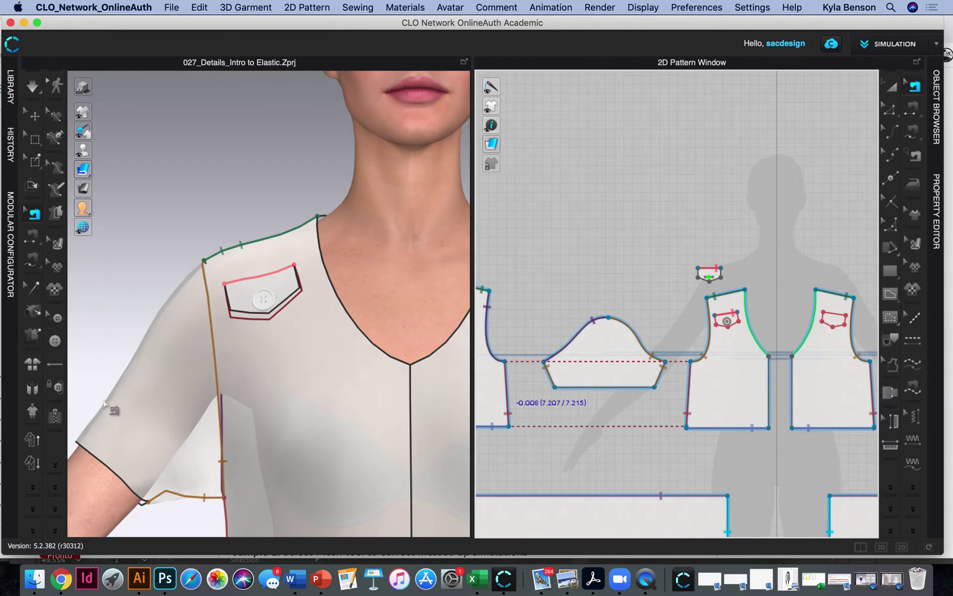
# - Draw a zipper up both front pieces' centre-front edges, from bottom corners to neckline
pyautogui.click(55, 416)
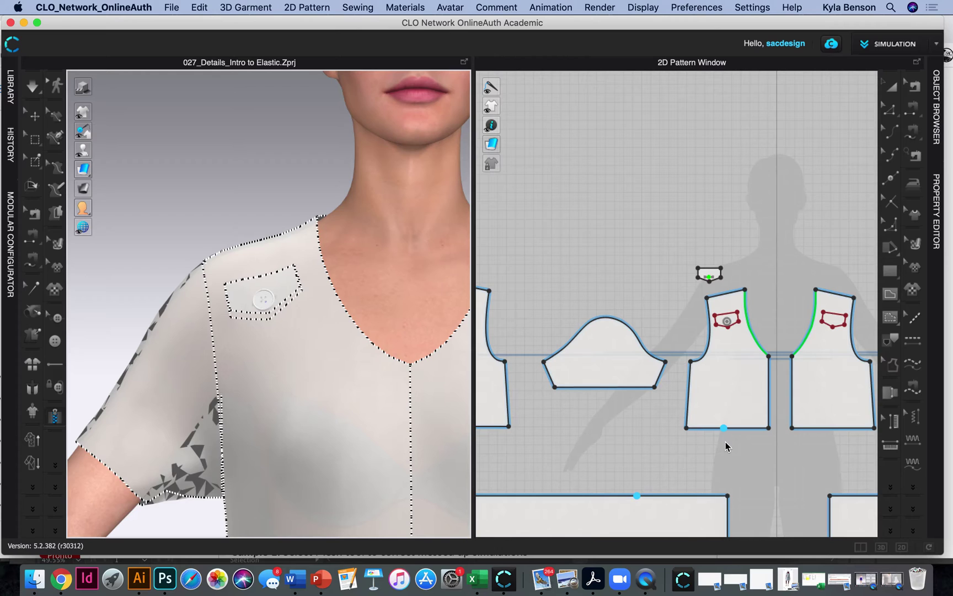
pyautogui.click(768, 428)
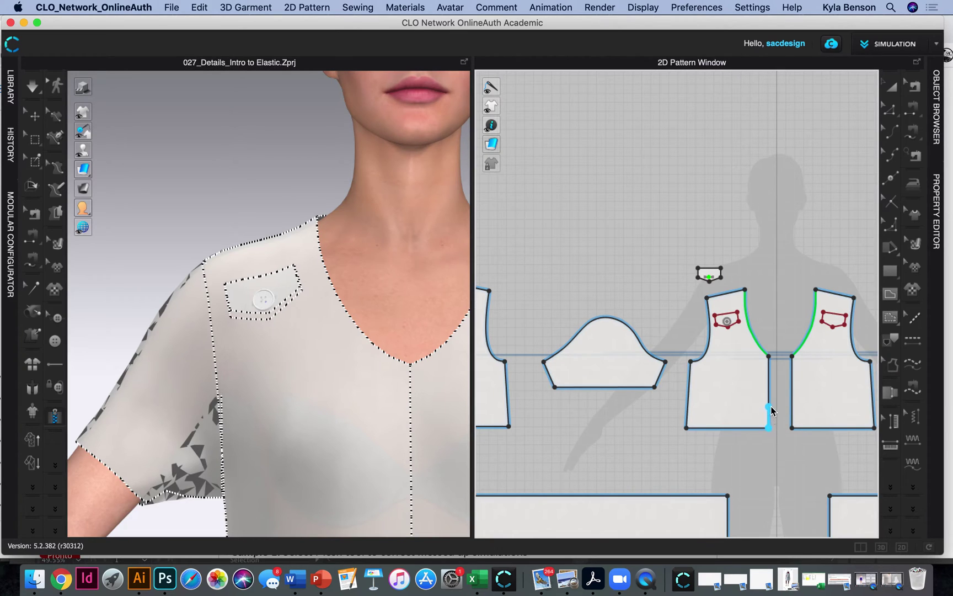
pyautogui.click(771, 357)
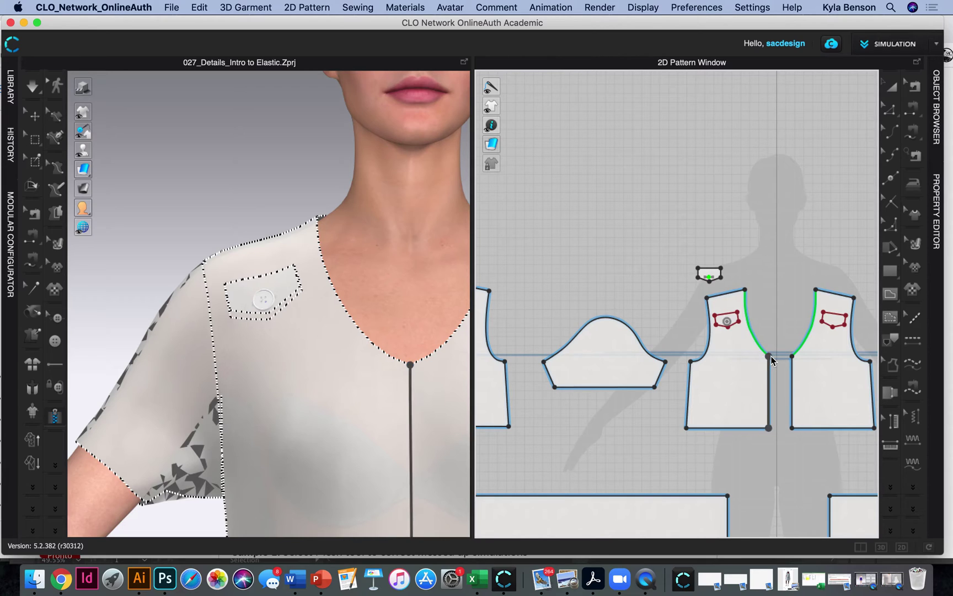
pyautogui.click(793, 428)
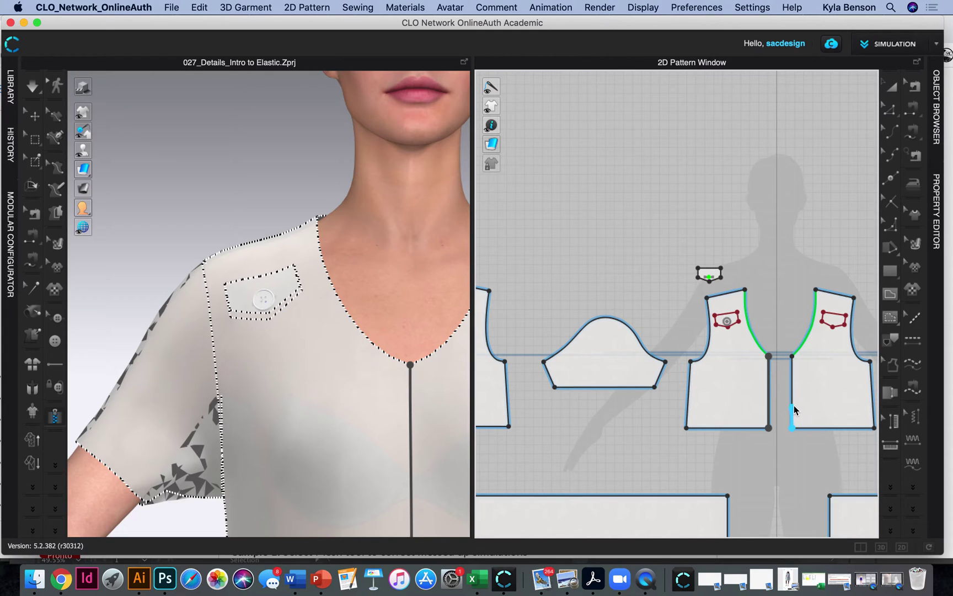
pyautogui.click(792, 358)
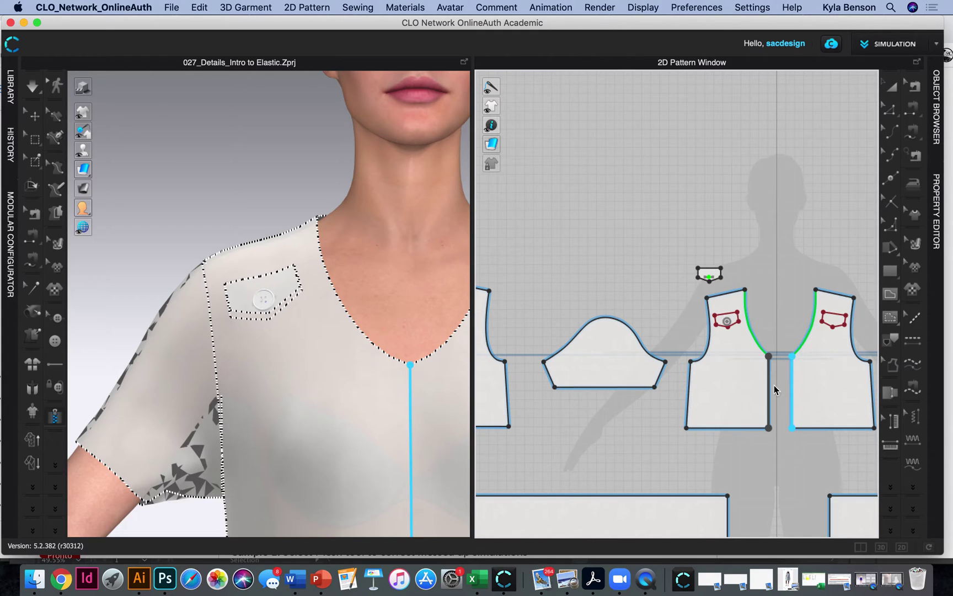
pyautogui.click(785, 434)
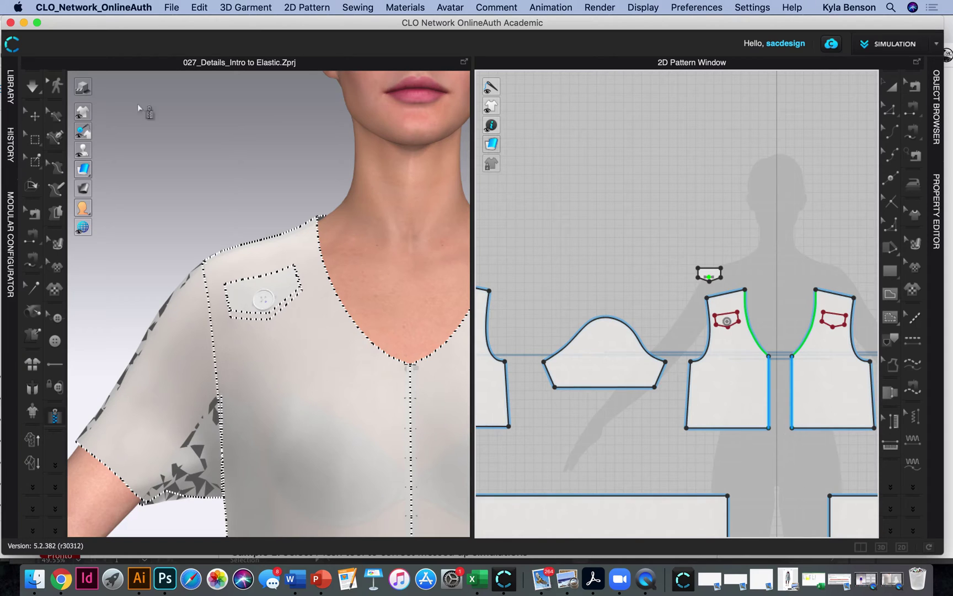
pyautogui.click(34, 86)
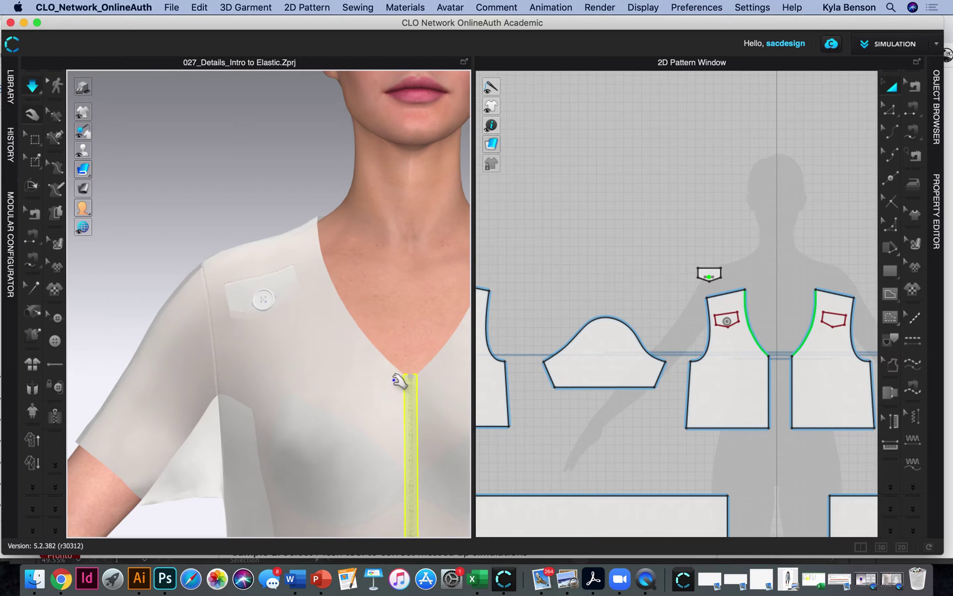
# - Pan and zoom the 3D view onto the zipper's bottom end and slider
pyautogui.moveTo(396, 383); pyautogui.dragTo(276, 223, button='middle')
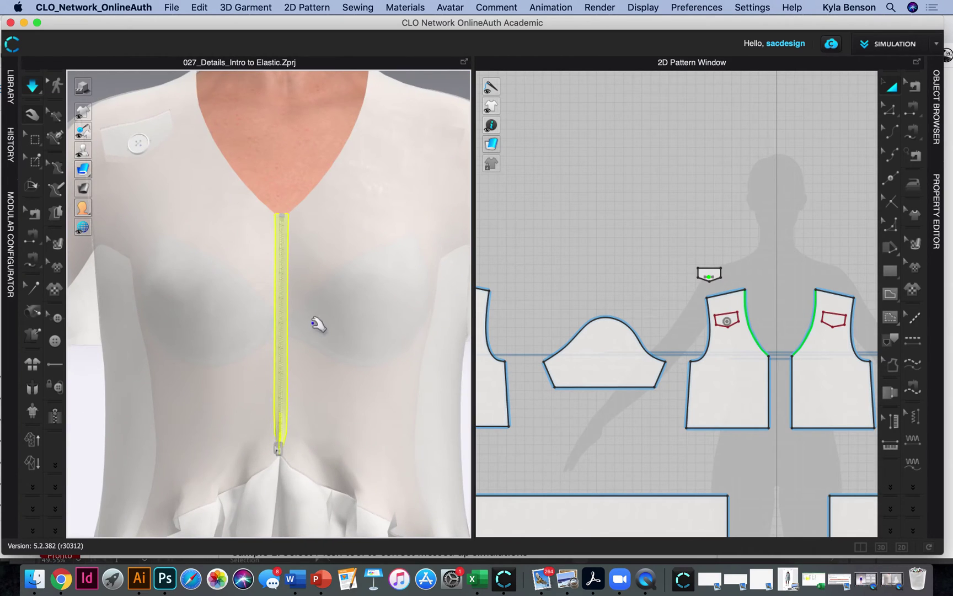
pyautogui.scroll(5, 316, 330)
pyautogui.scroll(4, 317, 331)
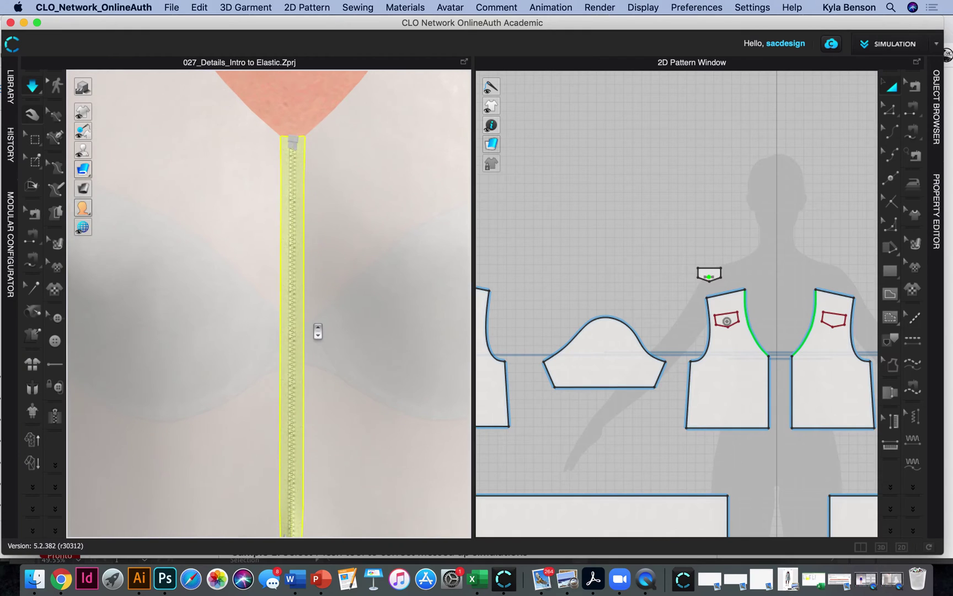
pyautogui.moveTo(314, 359); pyautogui.dragTo(304, 229, button='middle')
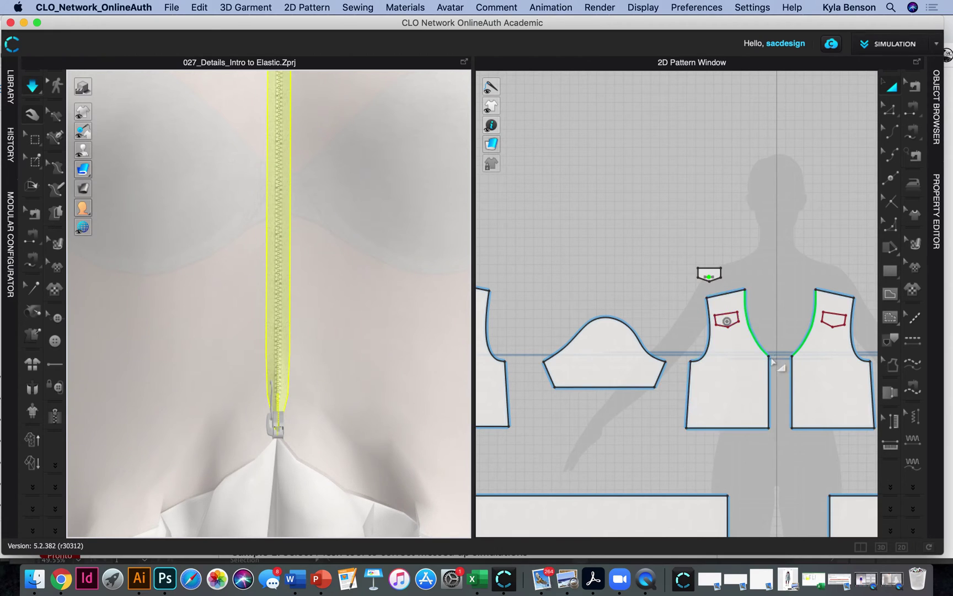
pyautogui.rightClick(283, 172)
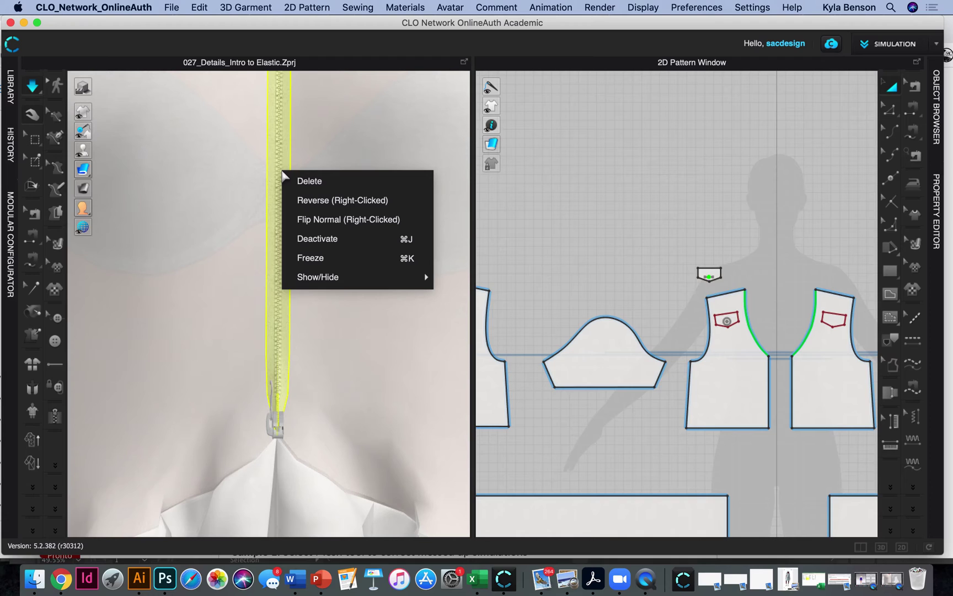
pyautogui.click(319, 220)
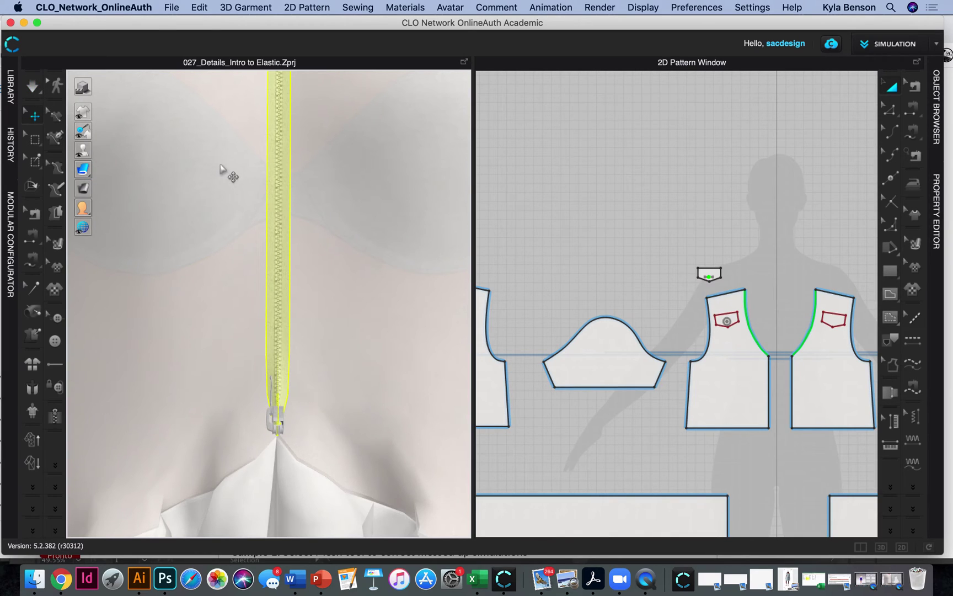
pyautogui.rightClick(277, 192)
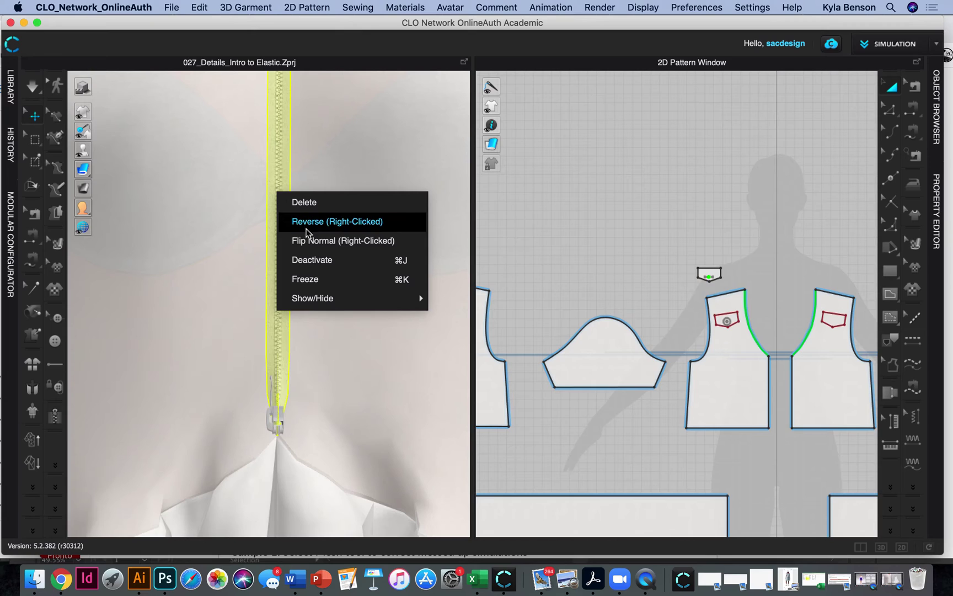
pyautogui.click(316, 242)
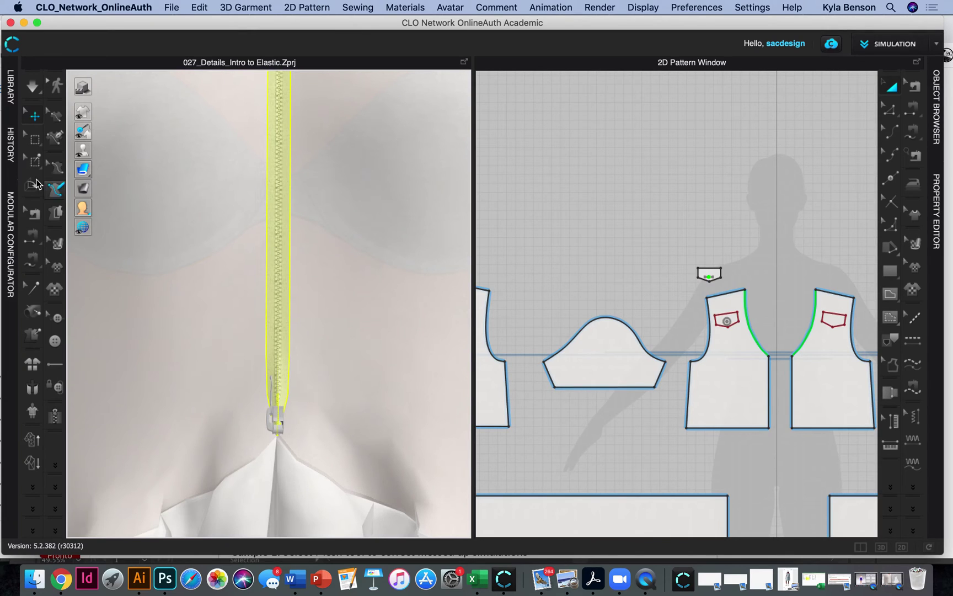
pyautogui.click(32, 90)
# - Select the front bodice and draw a new zipper along both centre-front edges, top to bottom
pyautogui.click(307, 427)
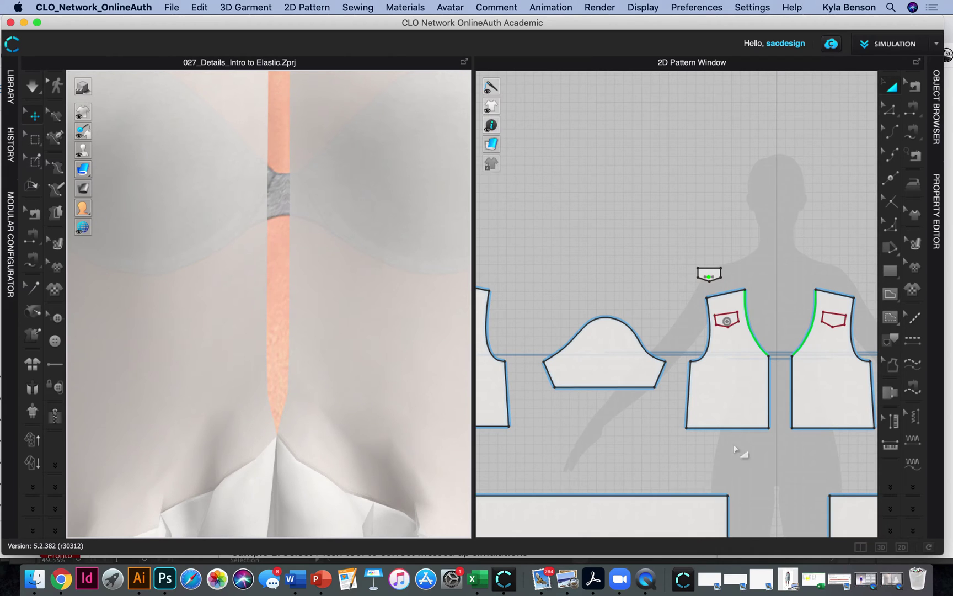
pyautogui.click(765, 370)
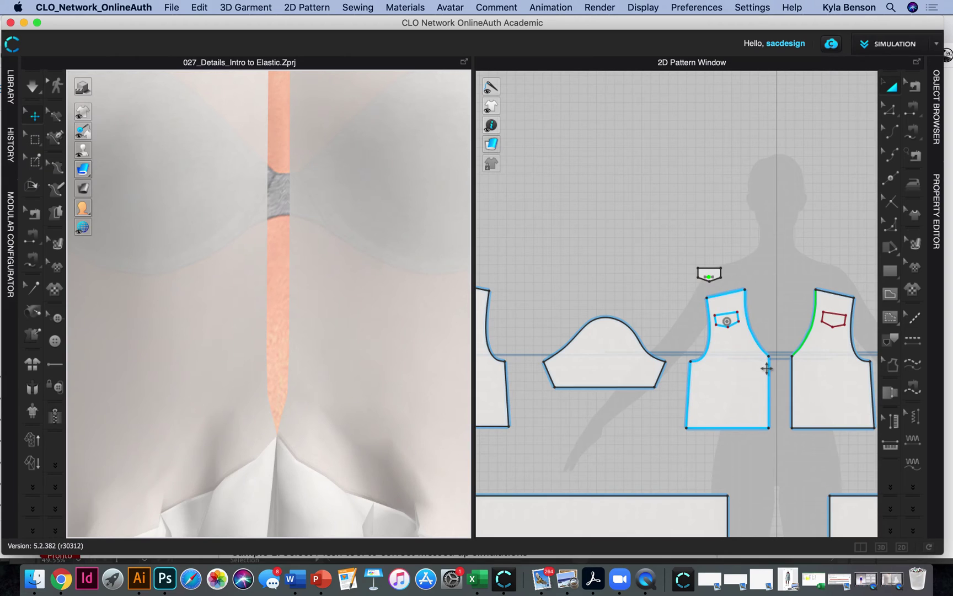
pyautogui.click(54, 415)
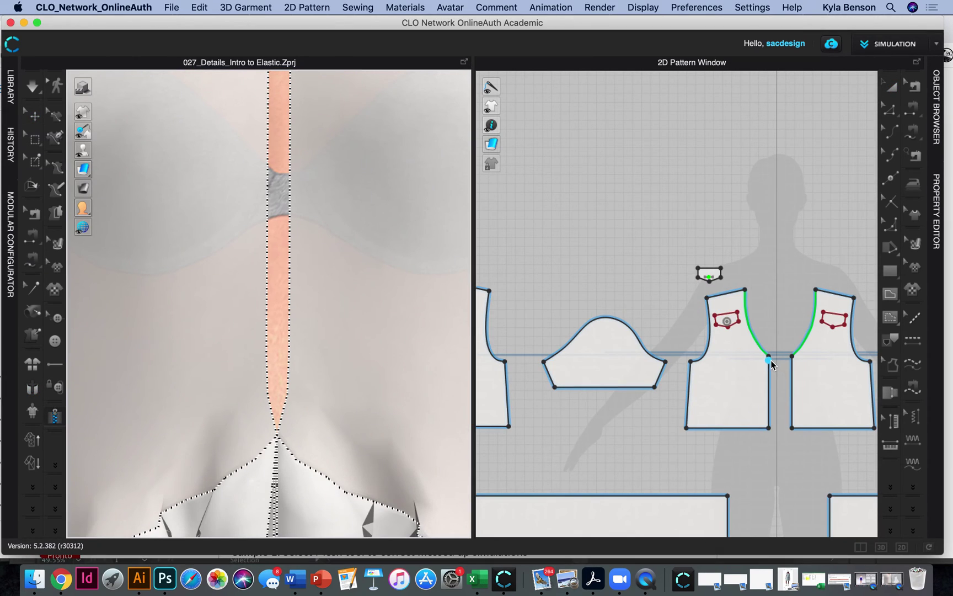
pyautogui.click(768, 357)
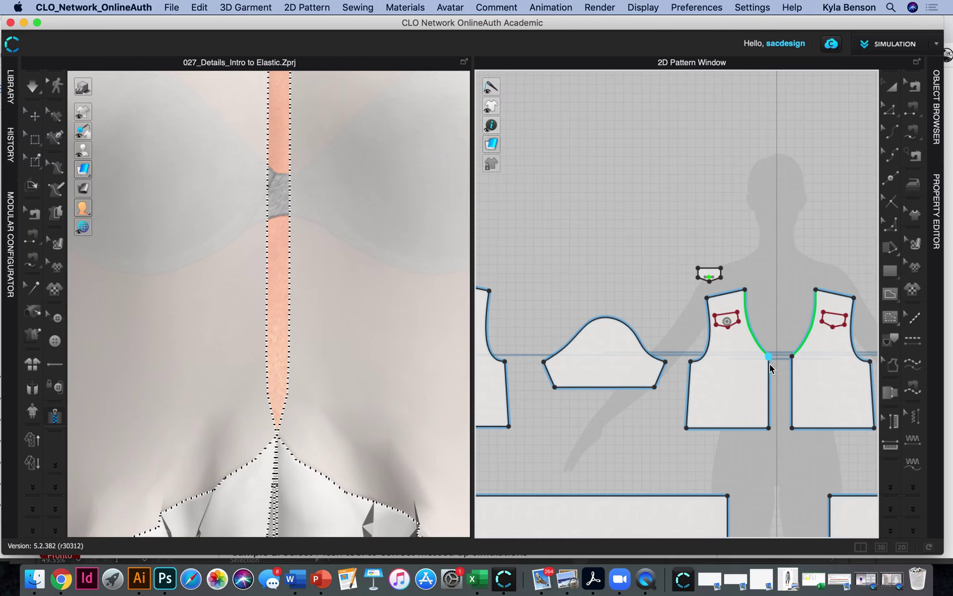
pyautogui.doubleClick(769, 427)
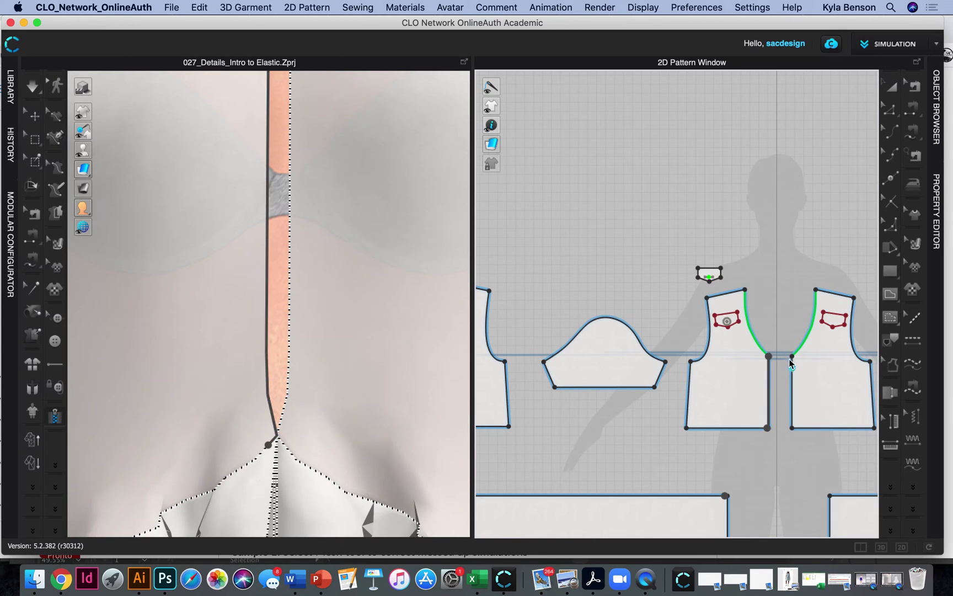
pyautogui.doubleClick(792, 427)
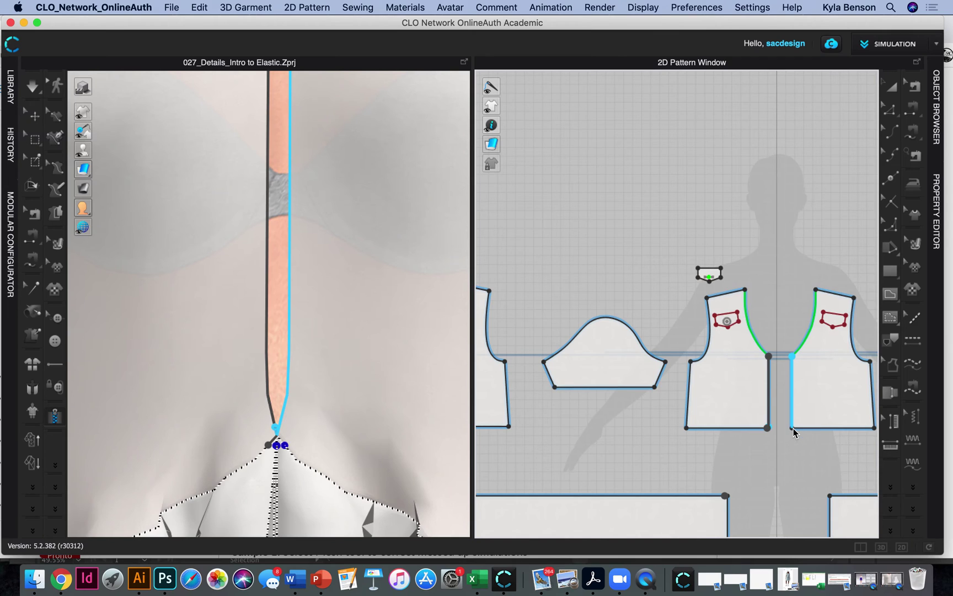
pyautogui.doubleClick(793, 428)
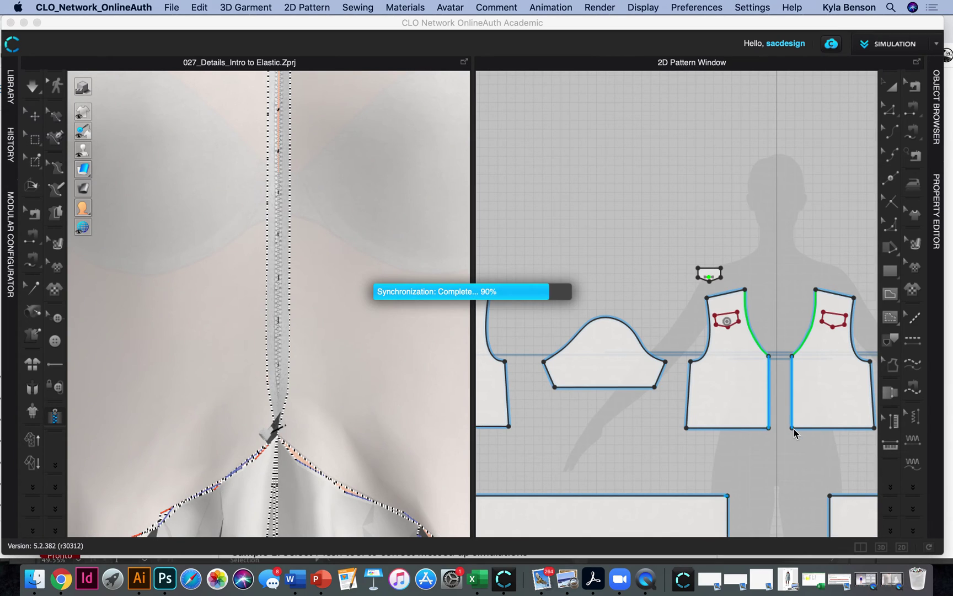
# - Run the simulation to drape the blouse with the new zipper, then stop it
pyautogui.scroll(-5, 298, 385)
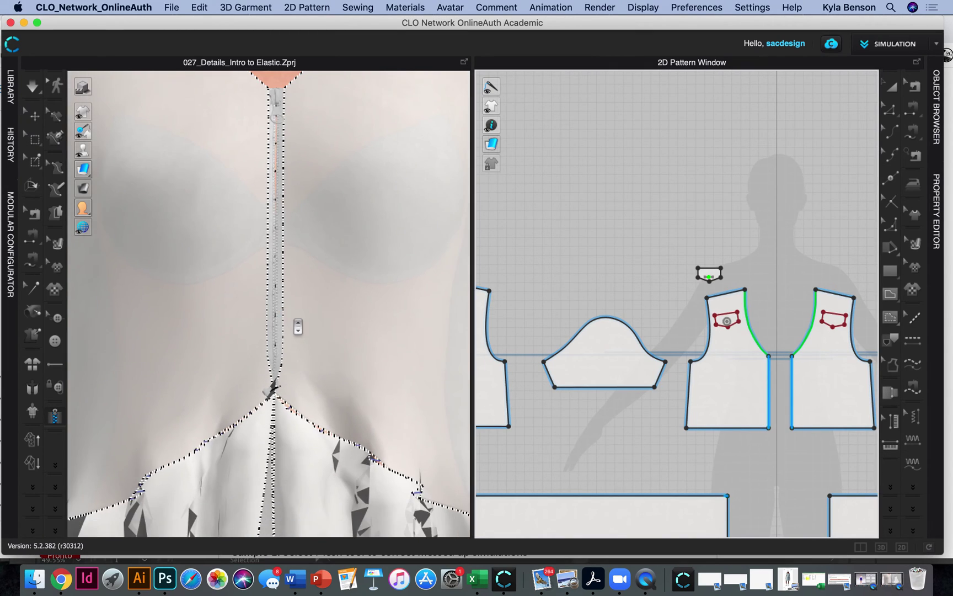
pyautogui.click(32, 85)
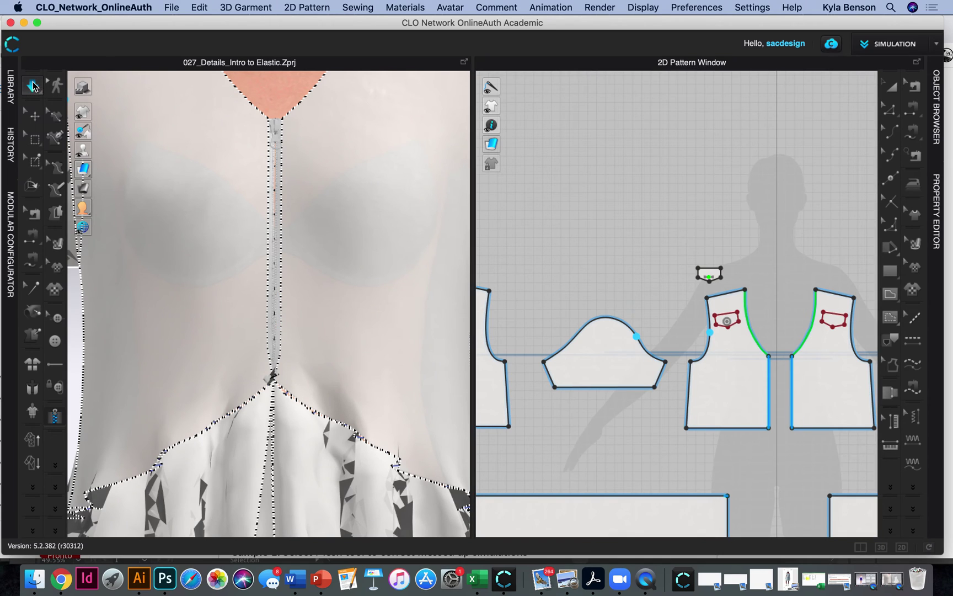
pyautogui.click(269, 380)
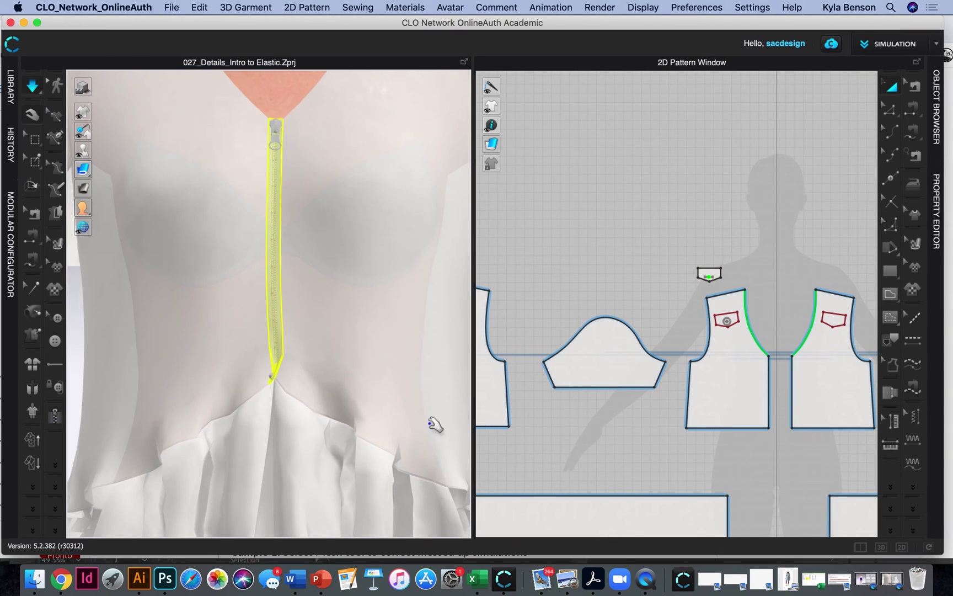
pyautogui.click(33, 87)
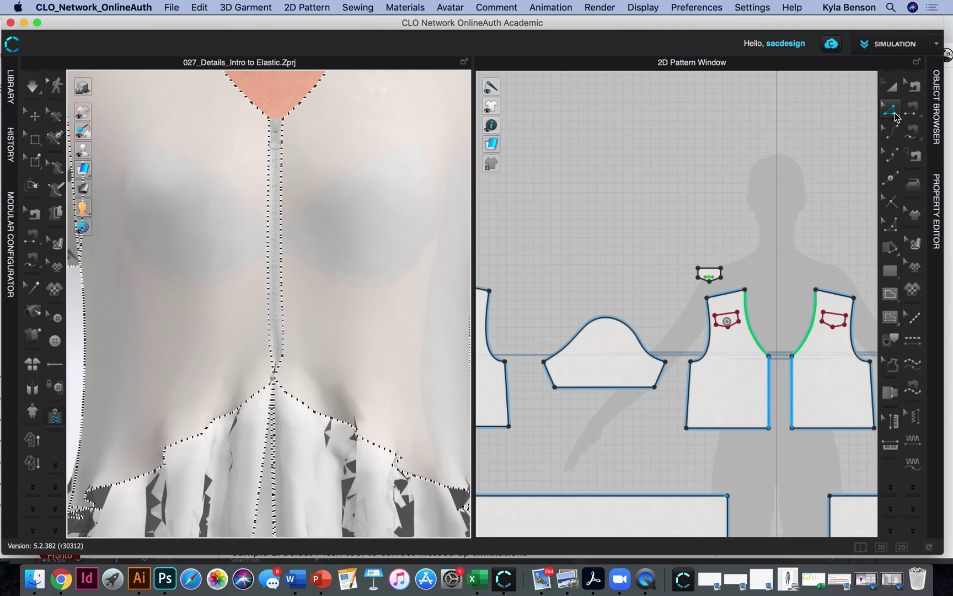
# - Drag the zipper pull from the neckline to mid-chest and simulate the V-shaped opening
pyautogui.click(32, 115)
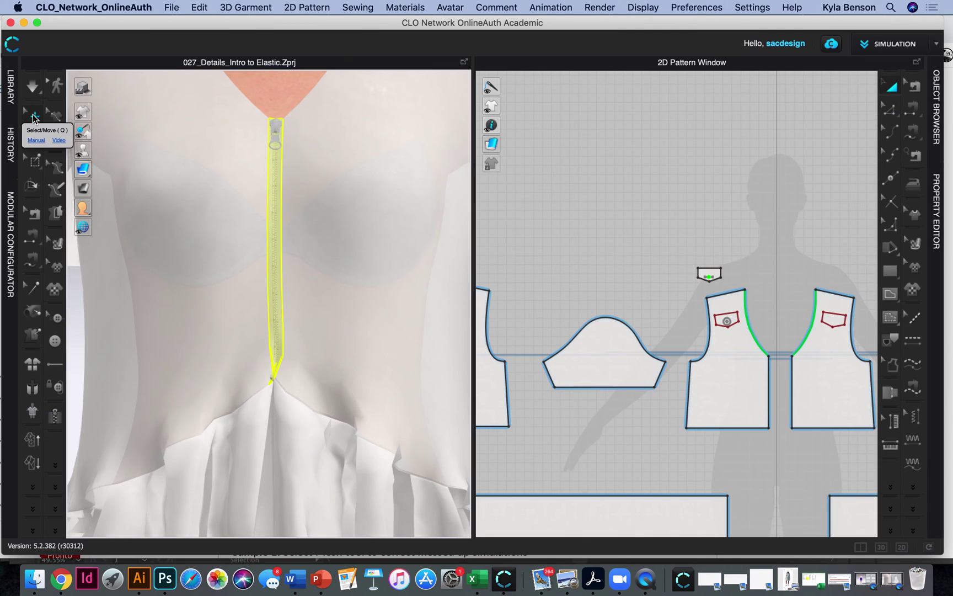
pyautogui.click(277, 144)
pyautogui.moveTo(278, 144); pyautogui.dragTo(275, 204)
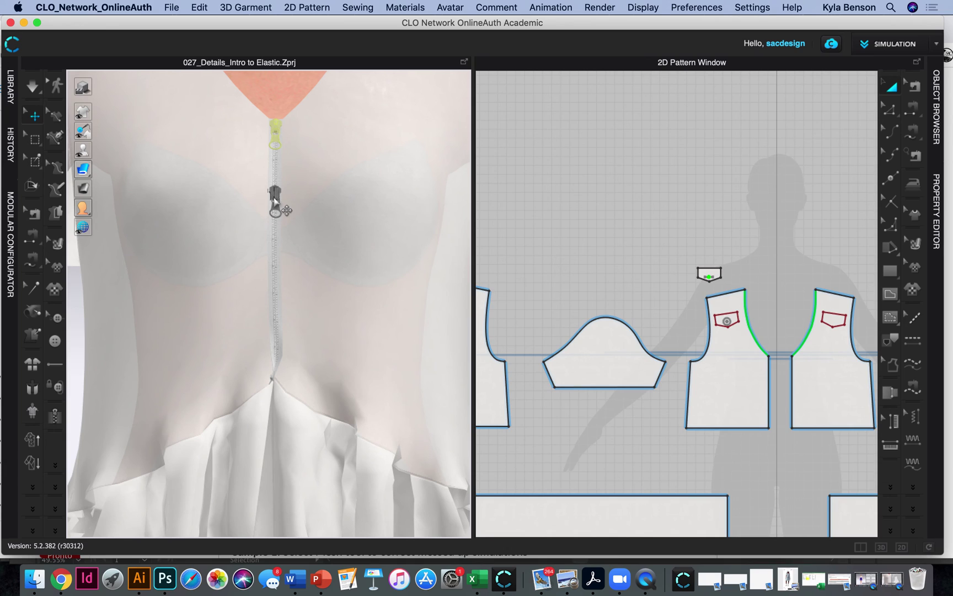
pyautogui.click(33, 88)
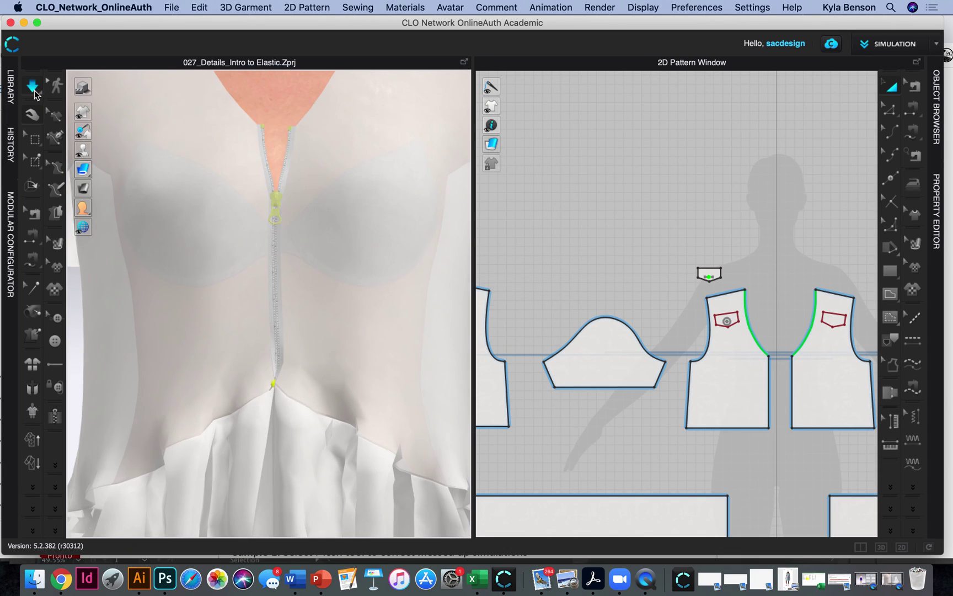